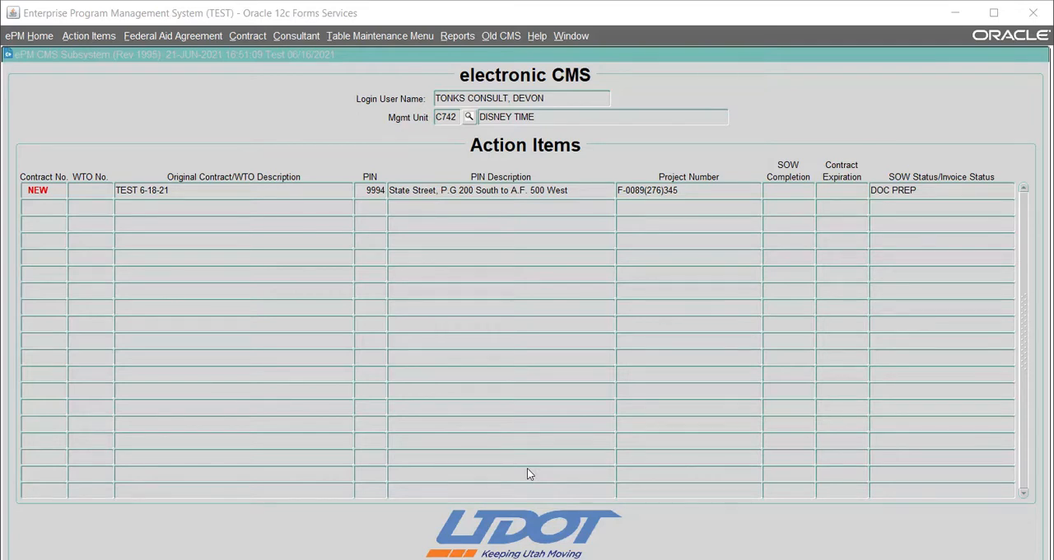
Open the 930 - Consultant screen and show the firm's employee records
left_click(293, 36)
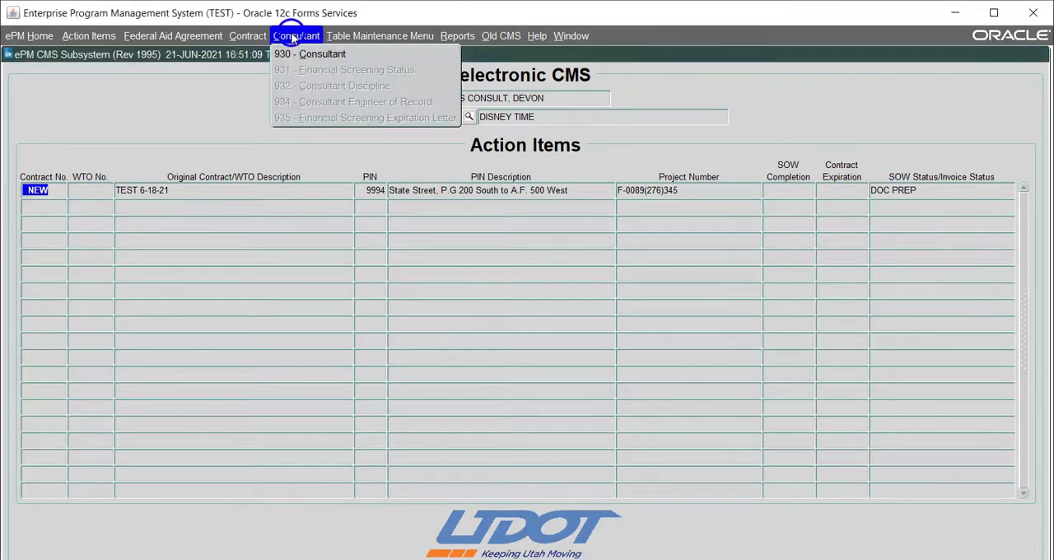
left_click(300, 57)
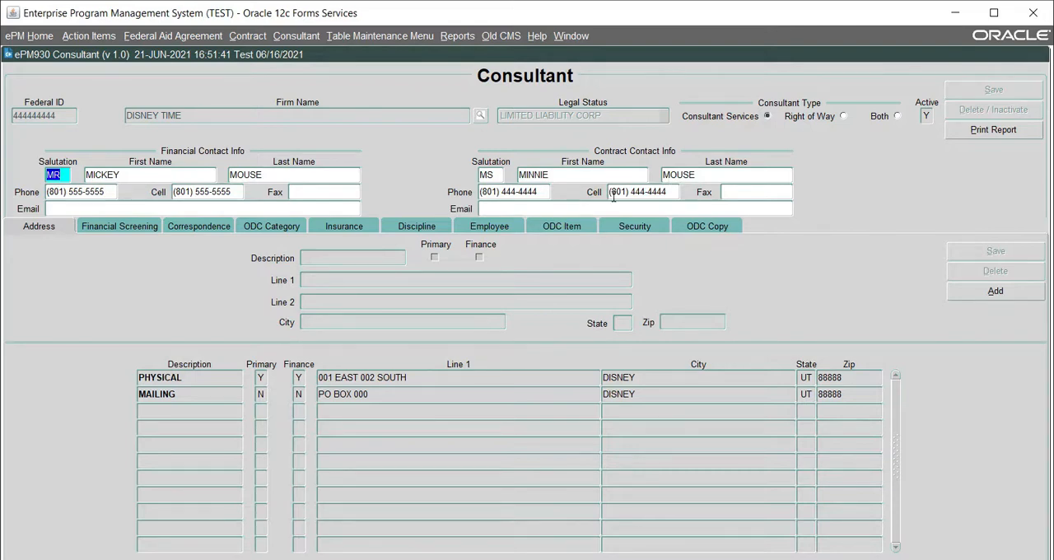
left_click(497, 225)
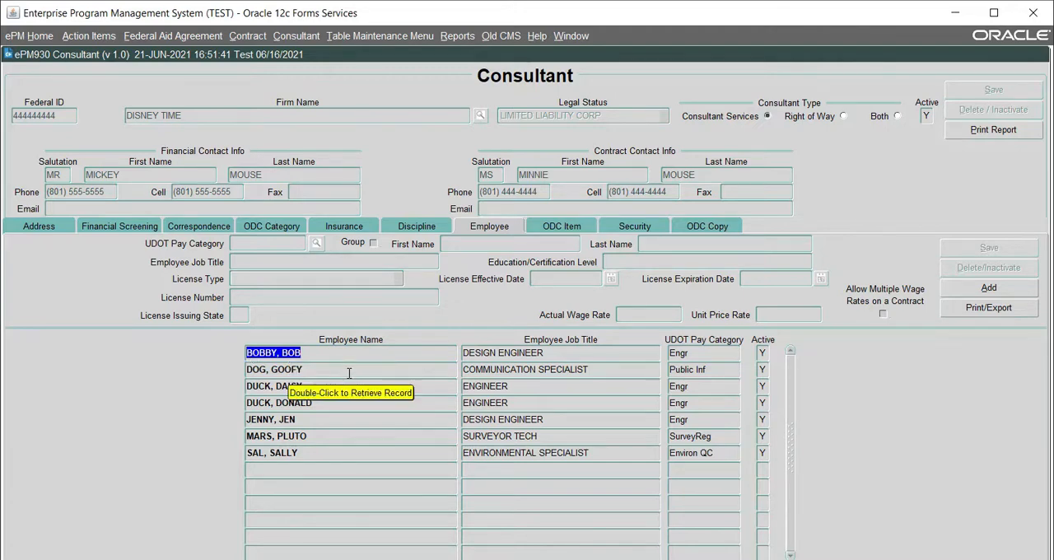
Start a new employee record and assign it the UDOT pay category Engr
left_click(975, 287)
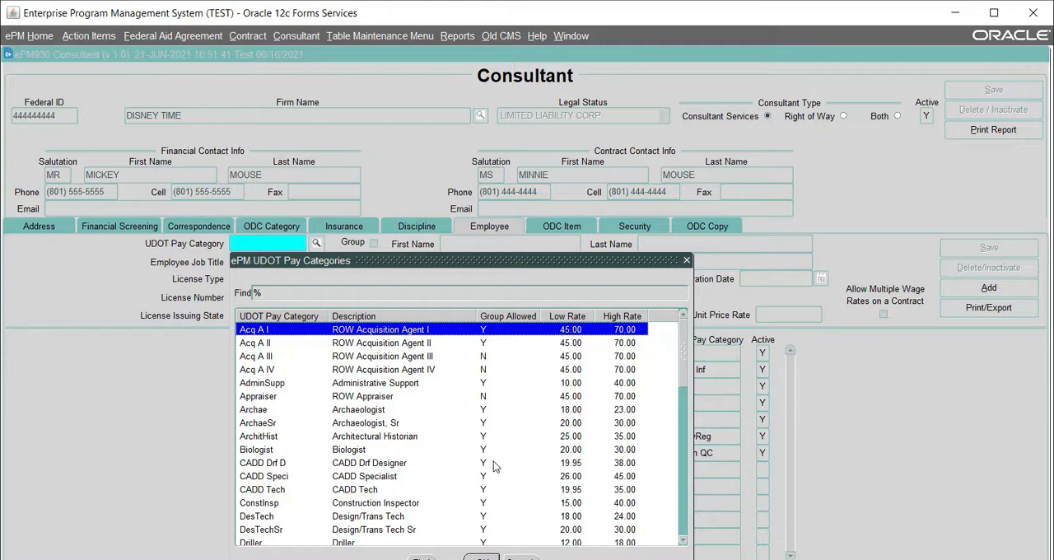
scroll(284, 430, "down", 3)
scroll(279, 426, "down", 1)
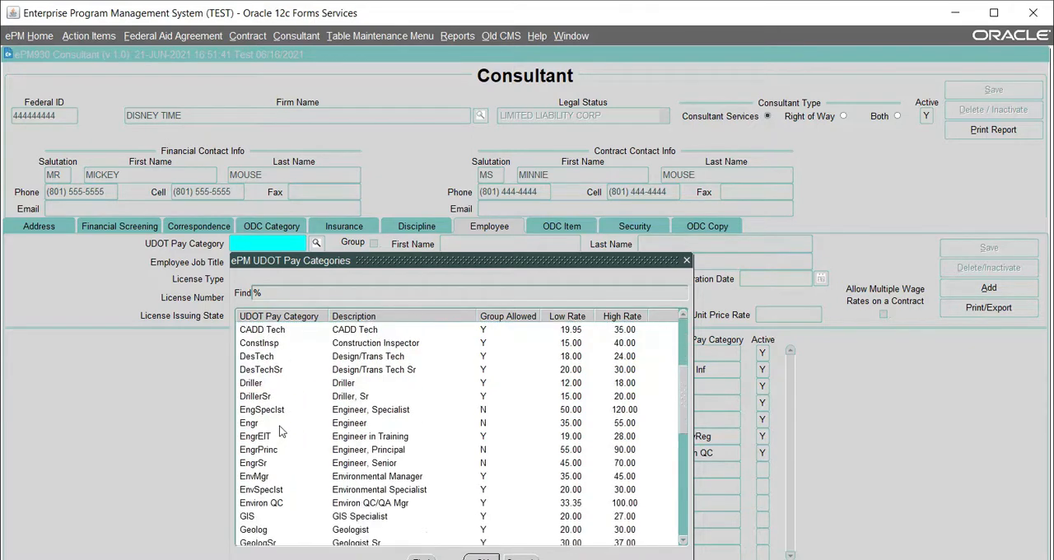
double_click(256, 423)
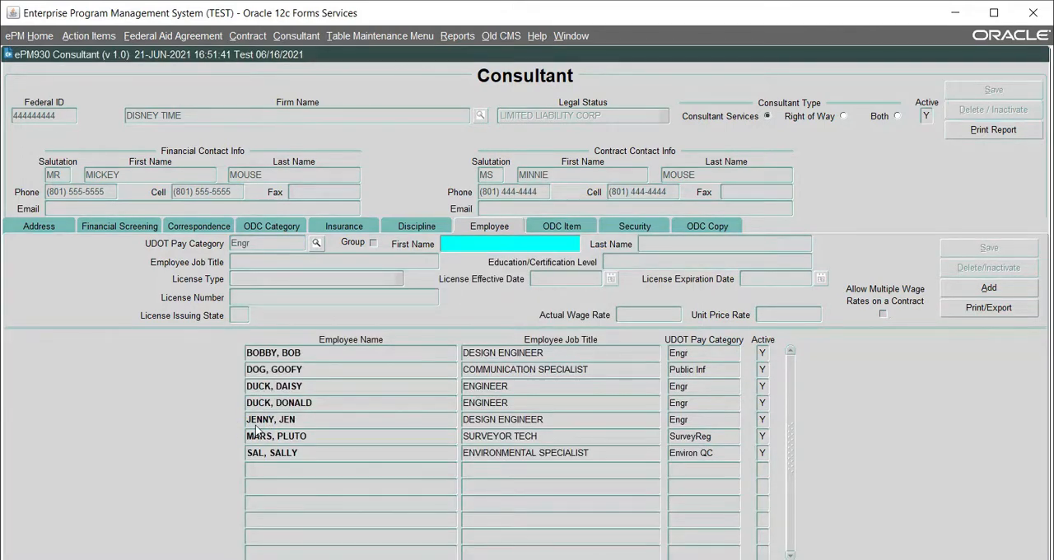
Enter the employee's first and last name, job title ENGINEER and education/certification level BS
type("TED")
key("Tab")
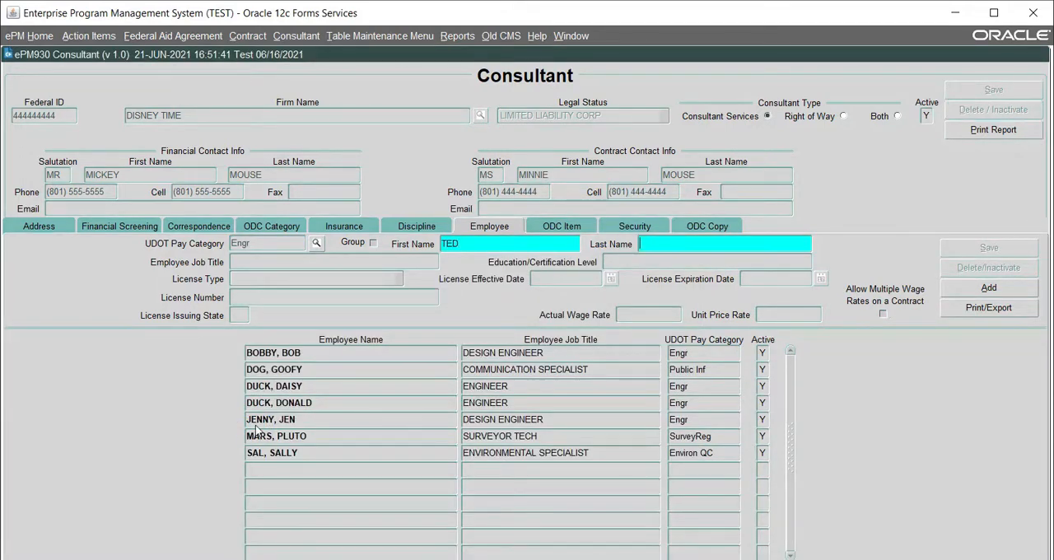
type("TEDDY")
key("Tab")
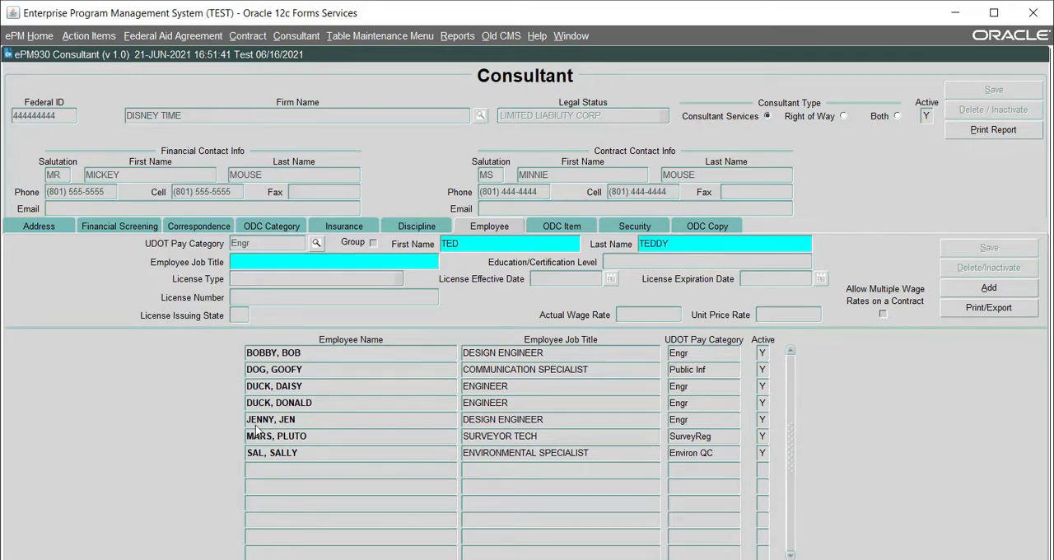
type("ENGINEER")
key("Tab")
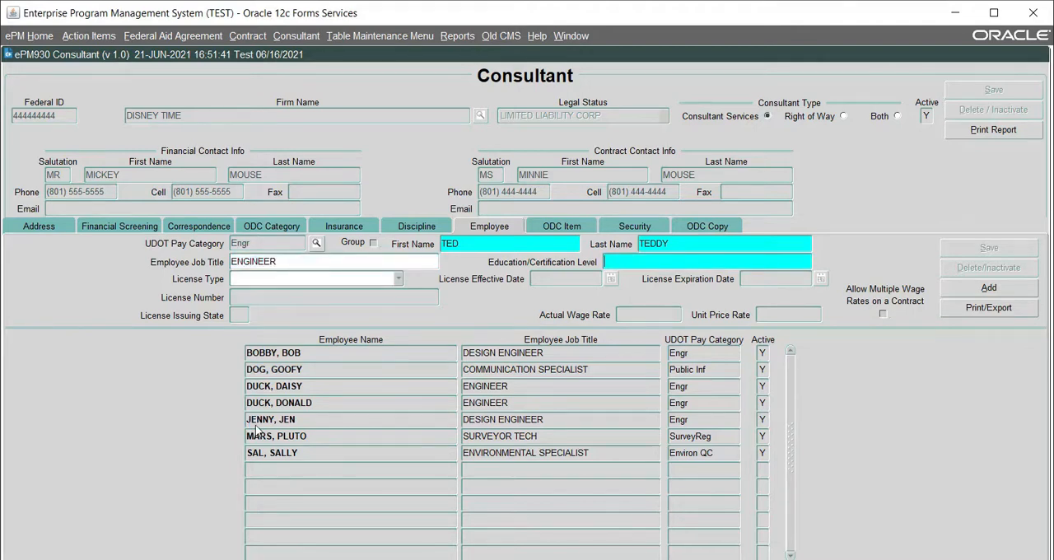
type("BS")
key("Tab")
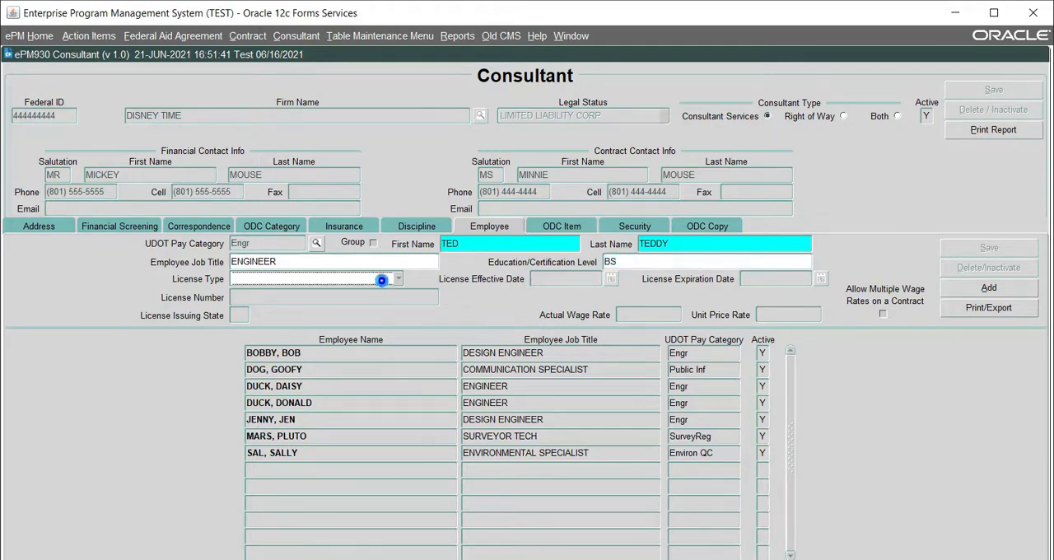
Set the license type to PE, with effective date 06/21/2021 and expiration date 06/21/2022
left_click(385, 281)
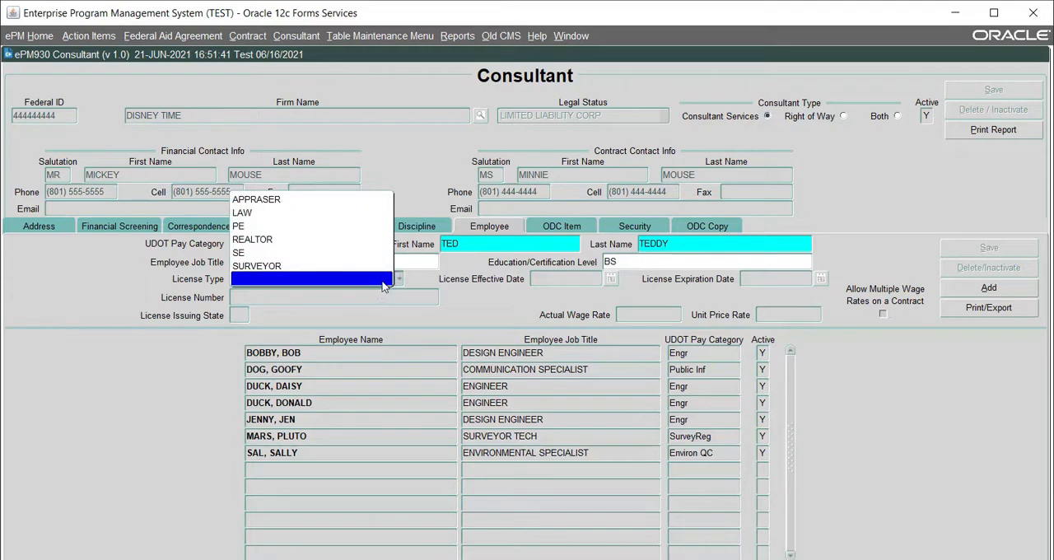
left_click(297, 229)
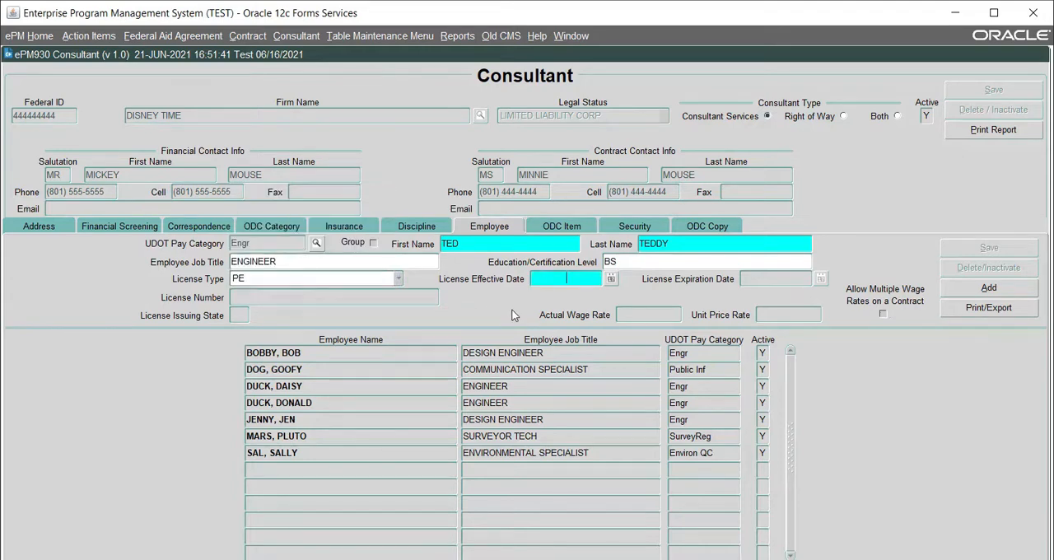
type("06/21/2")
type("021")
key("Tab")
type("06/")
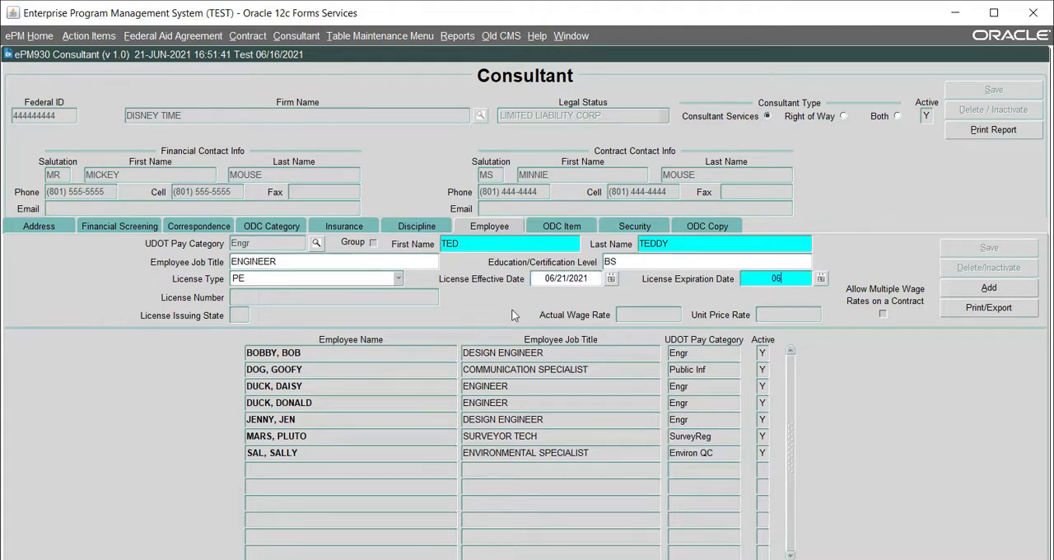
type("21/2022")
Enter the employee's license number and accept UT as the license issuing state
key("Tab")
type("0000")
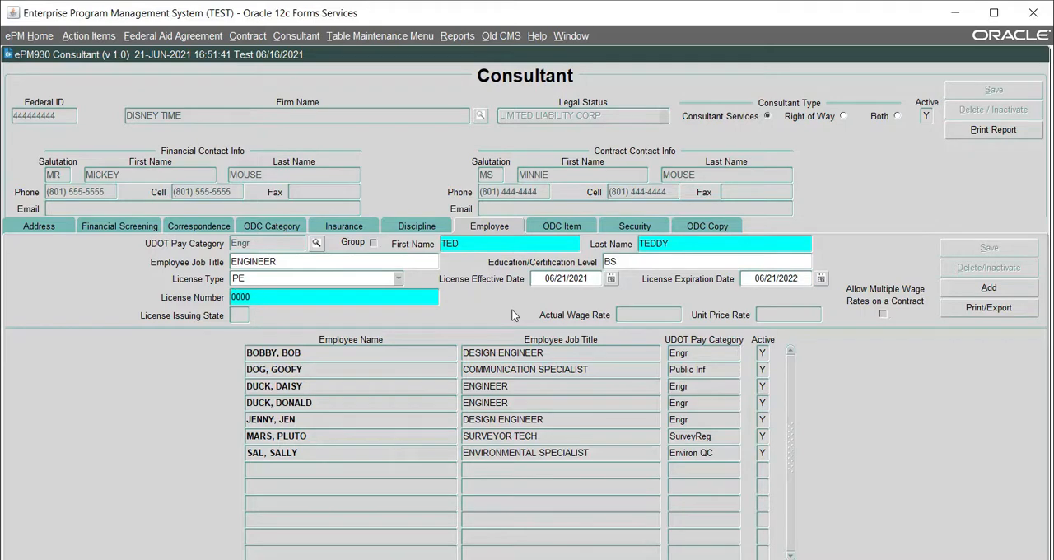
key("Tab")
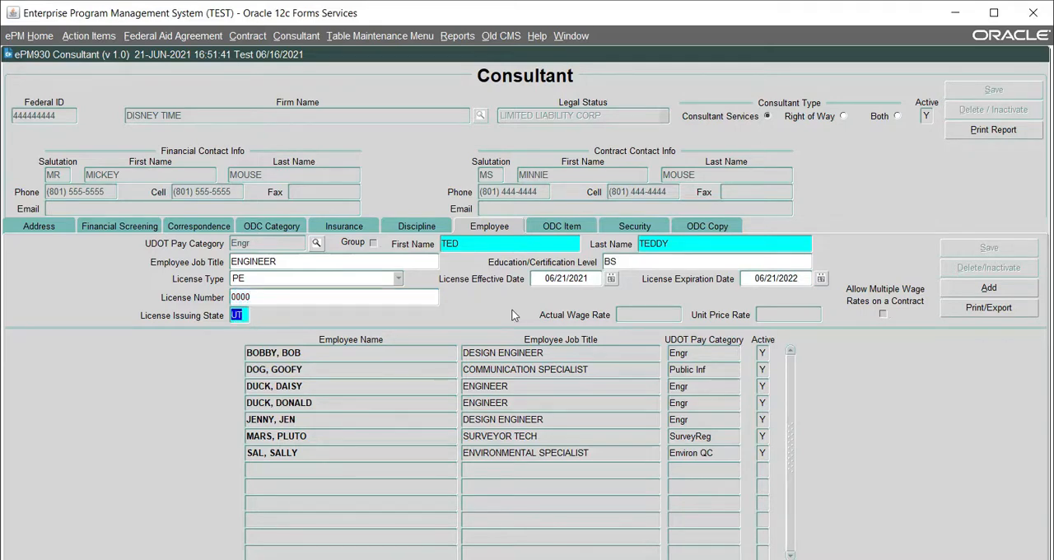
key("Tab")
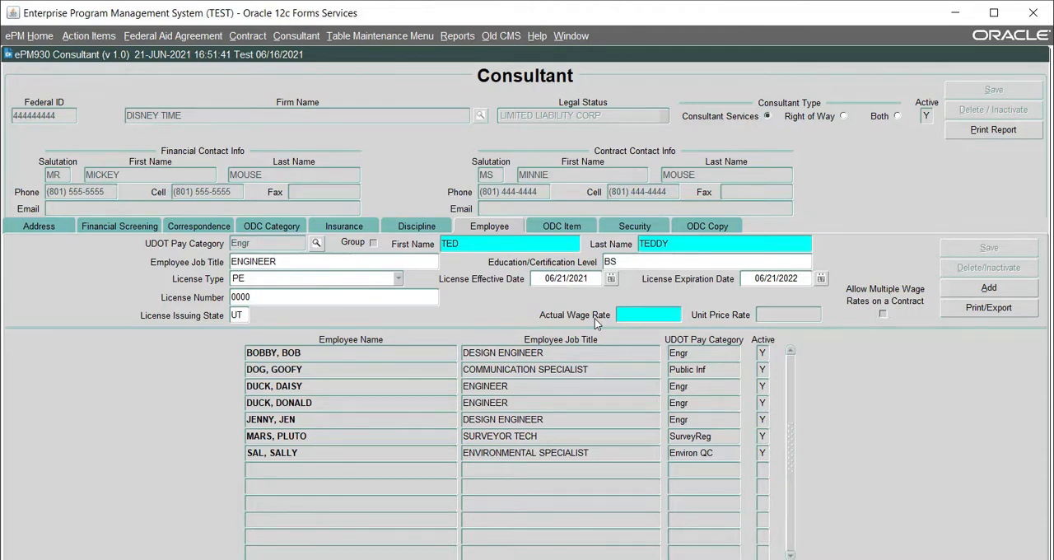
Set the actual wage rate to 50.00 and save the new employee record
type("50.00")
key("Tab")
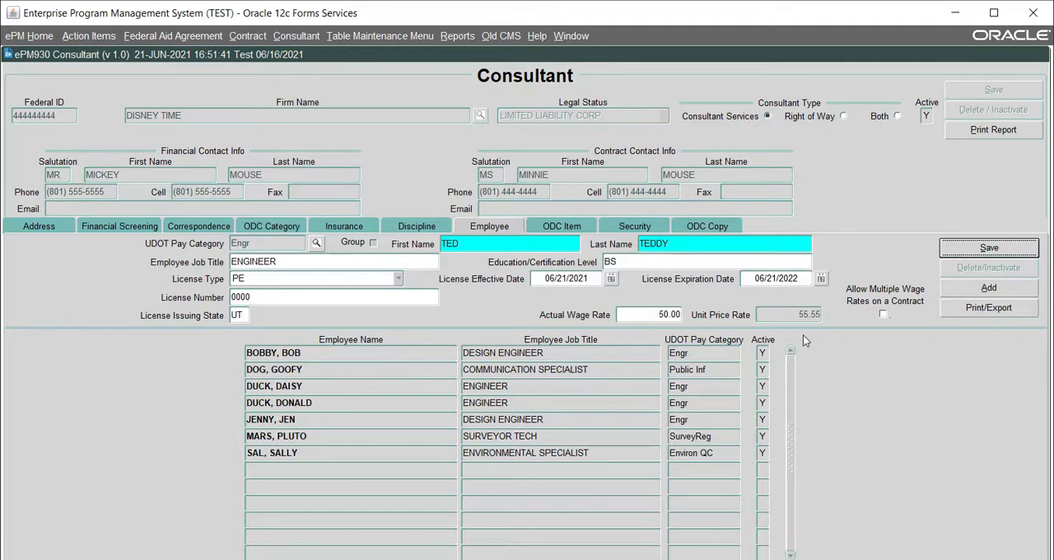
left_click(951, 248)
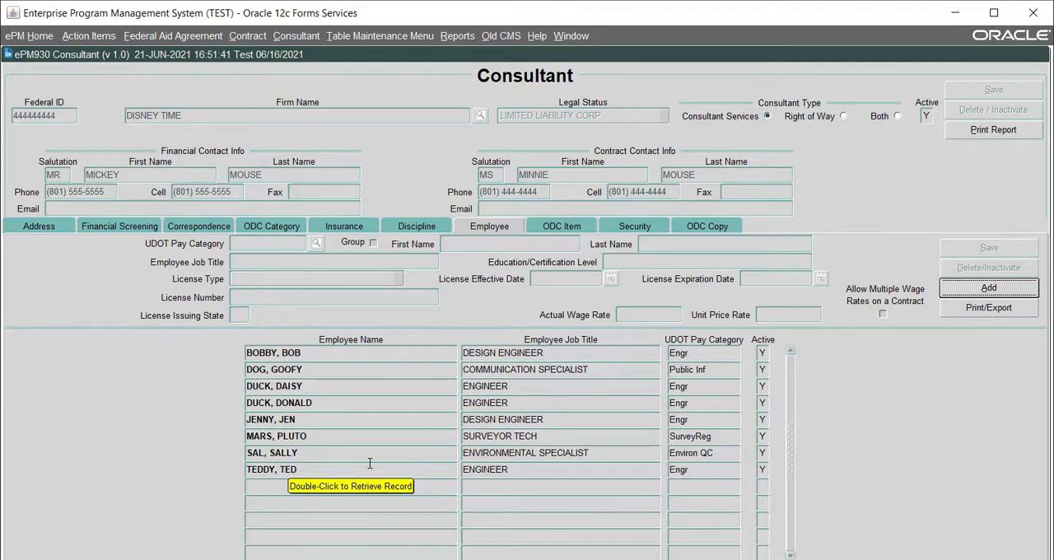
Retrieve the newly added engineer's record from the employee list
left_click(326, 468)
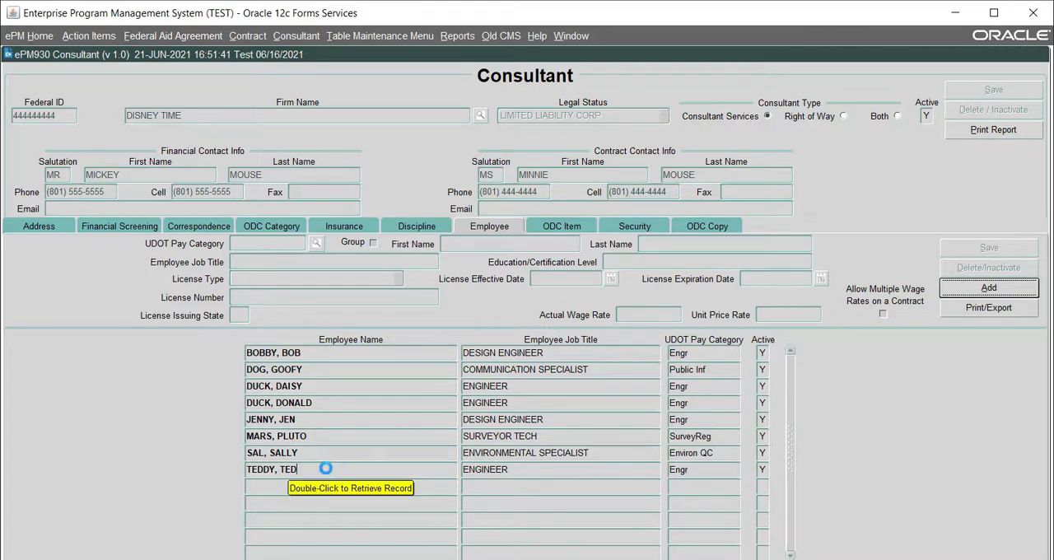
double_click(326, 468)
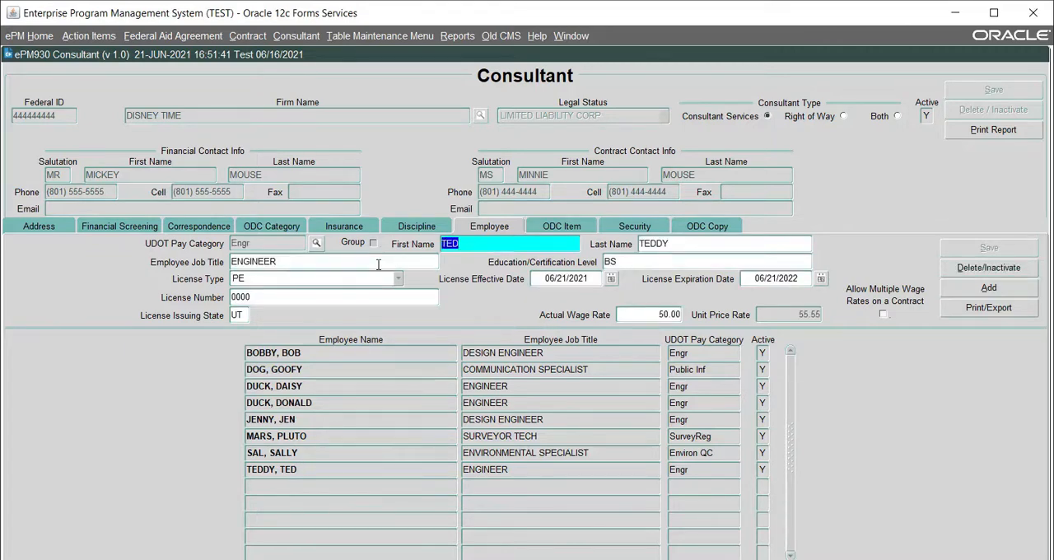